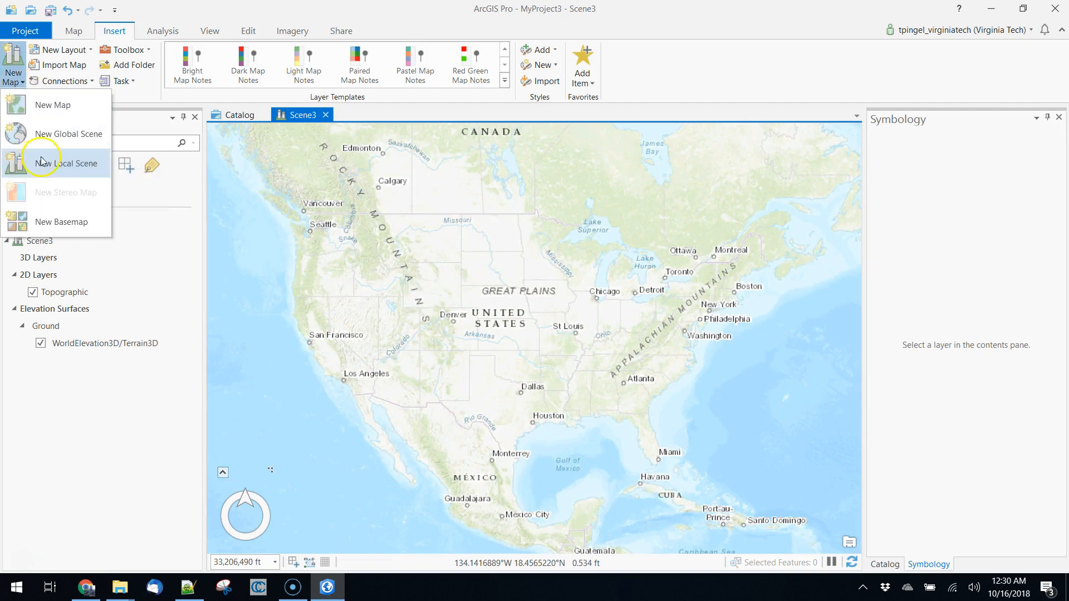
pyautogui.click(359, 114)
pyautogui.moveTo(519, 411); pyautogui.dragTo(515, 229, button='middle')
pyautogui.moveTo(623, 415); pyautogui.dragTo(525, 275, button='middle')
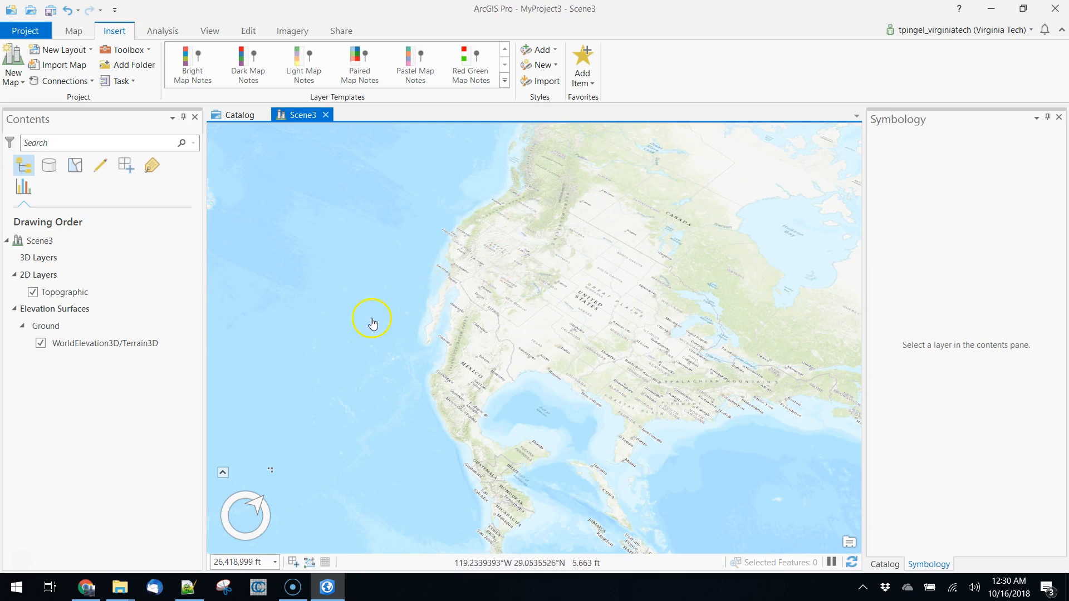
pyautogui.click(116, 65)
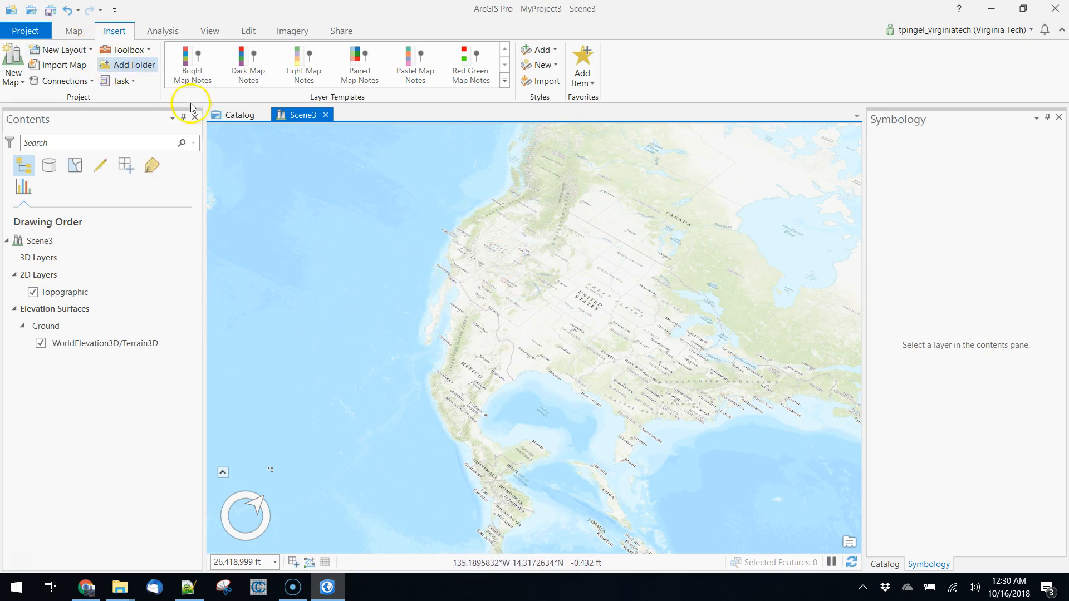
pyautogui.click(751, 475)
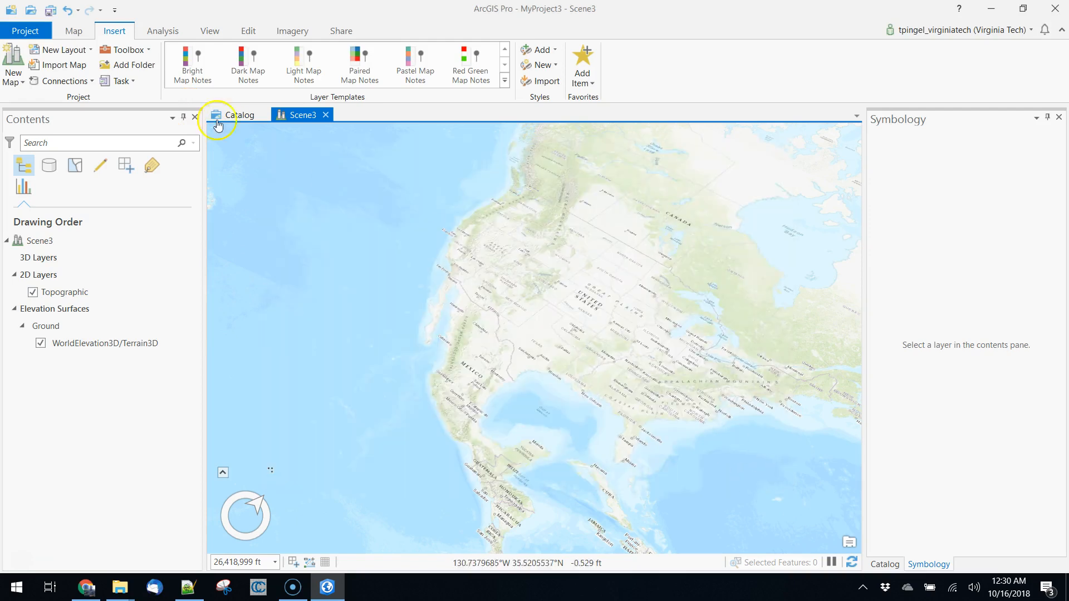
# Add the srtm_12_05.tif elevation raster to the 2D layers of Scene3.
pyautogui.click(50, 277)
pyautogui.click(59, 292)
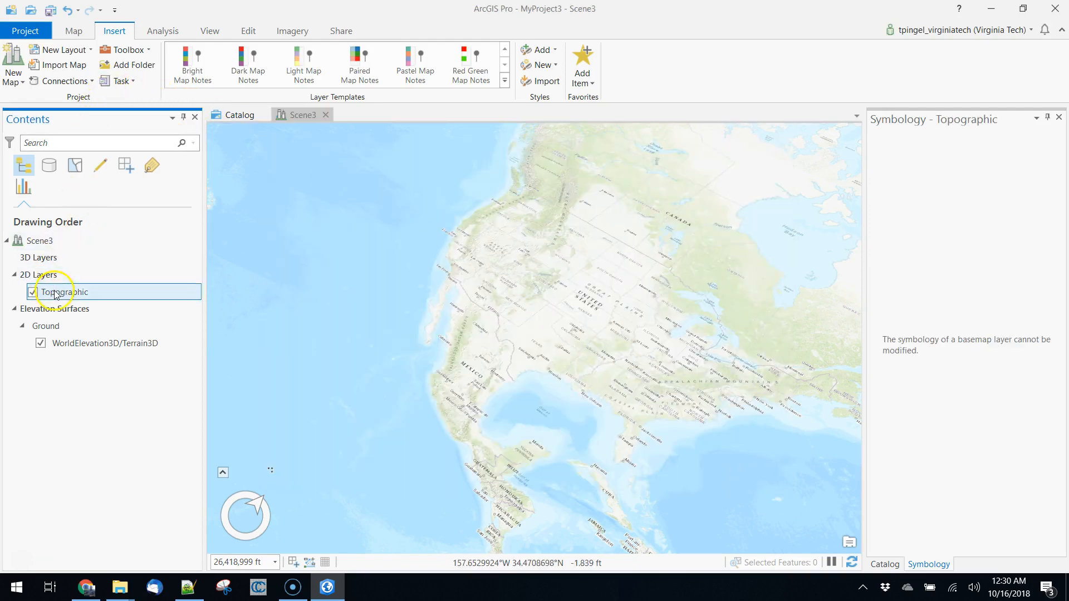
pyautogui.click(51, 275)
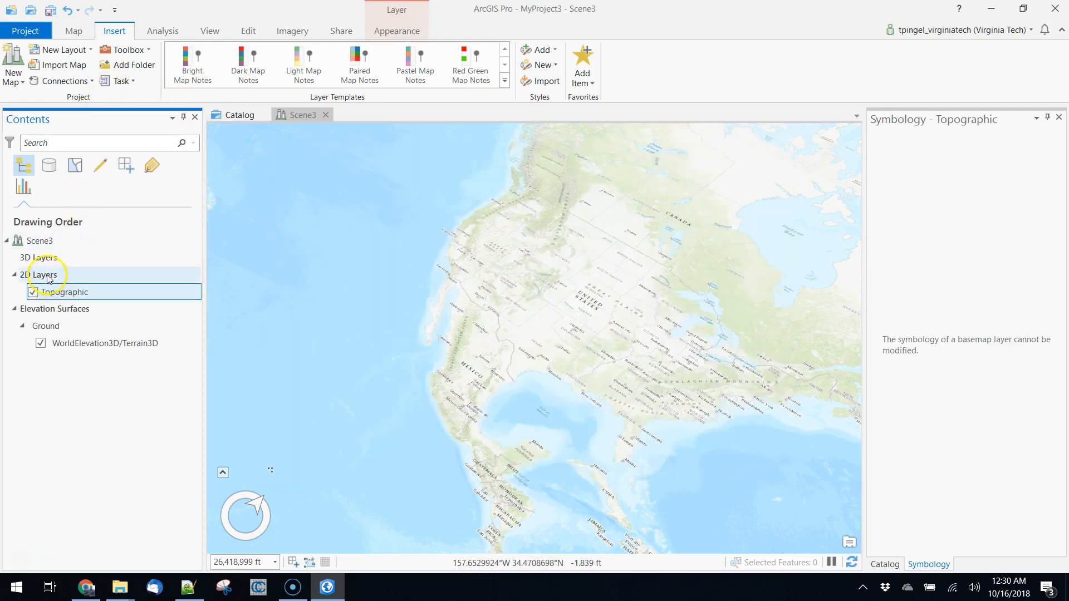
pyautogui.click(73, 31)
pyautogui.click(281, 61)
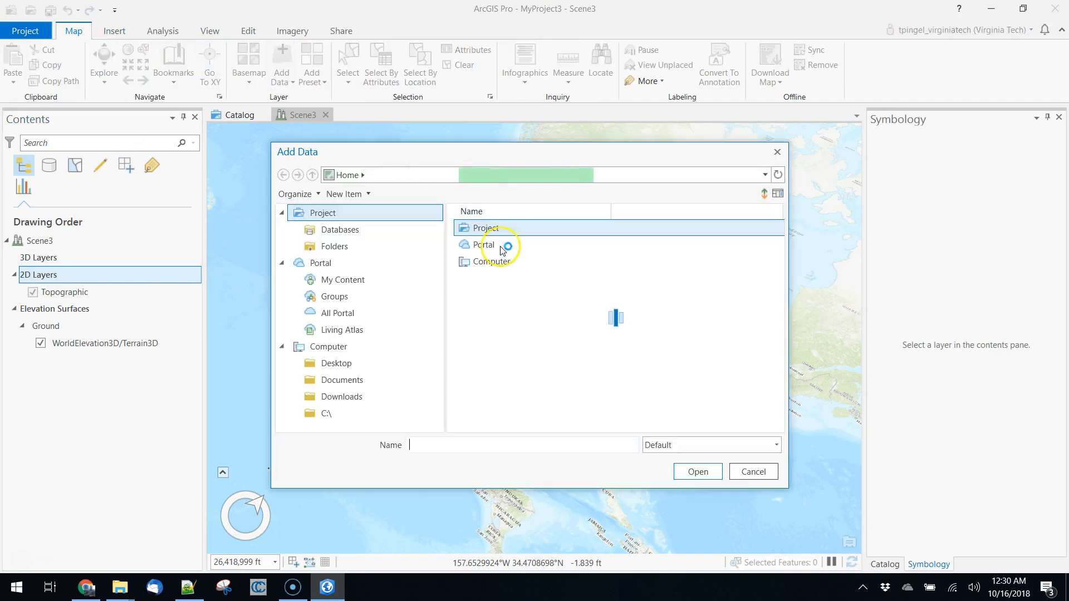
pyautogui.click(499, 228)
pyautogui.click(699, 471)
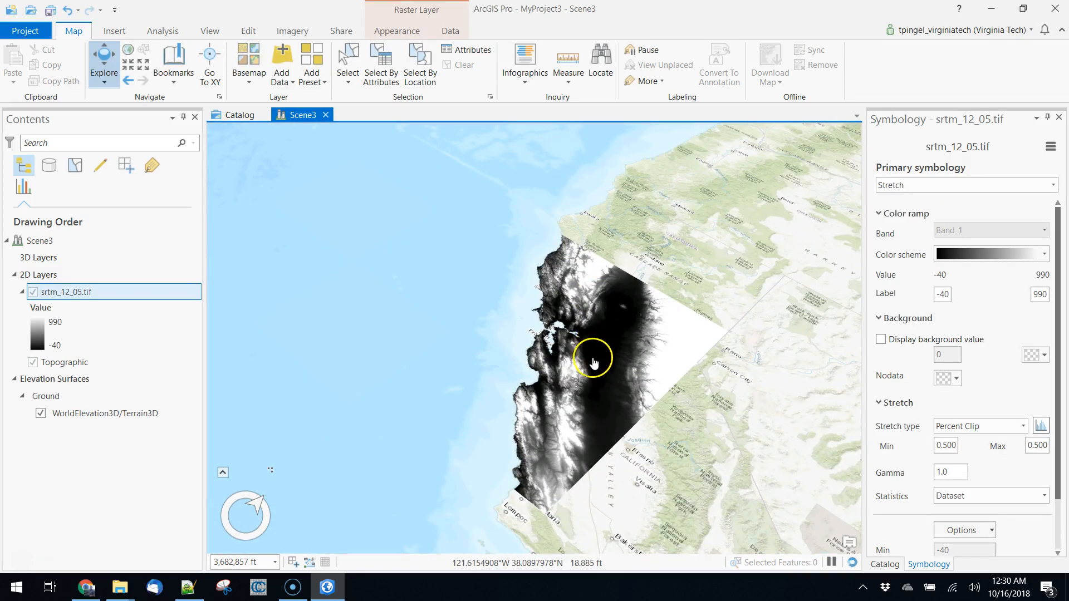
pyautogui.moveTo(513, 465); pyautogui.dragTo(534, 430, button='middle')
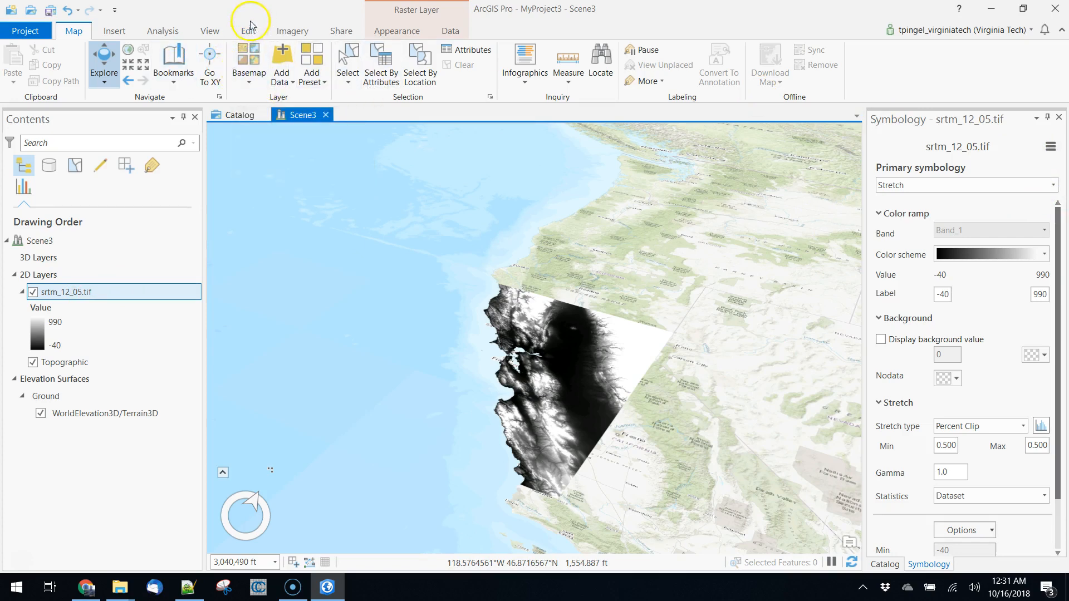
# Find the Project Raster geoprocessing tool and set srtm_12_05.tif as its input raster.
pyautogui.click(162, 30)
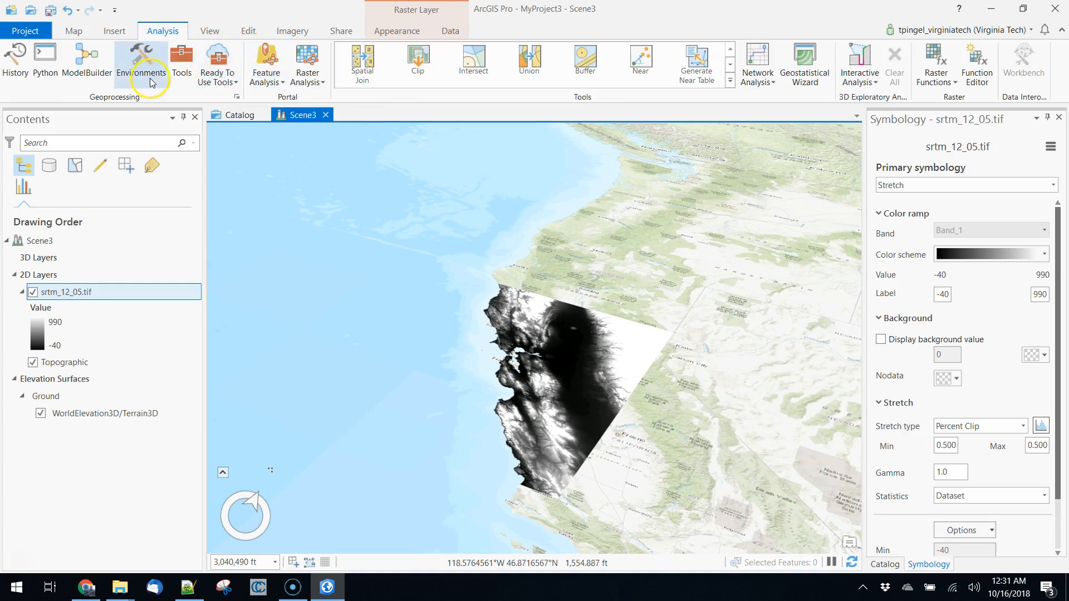
pyautogui.click(182, 61)
pyautogui.moveTo(1019, 143); pyautogui.dragTo(891, 144)
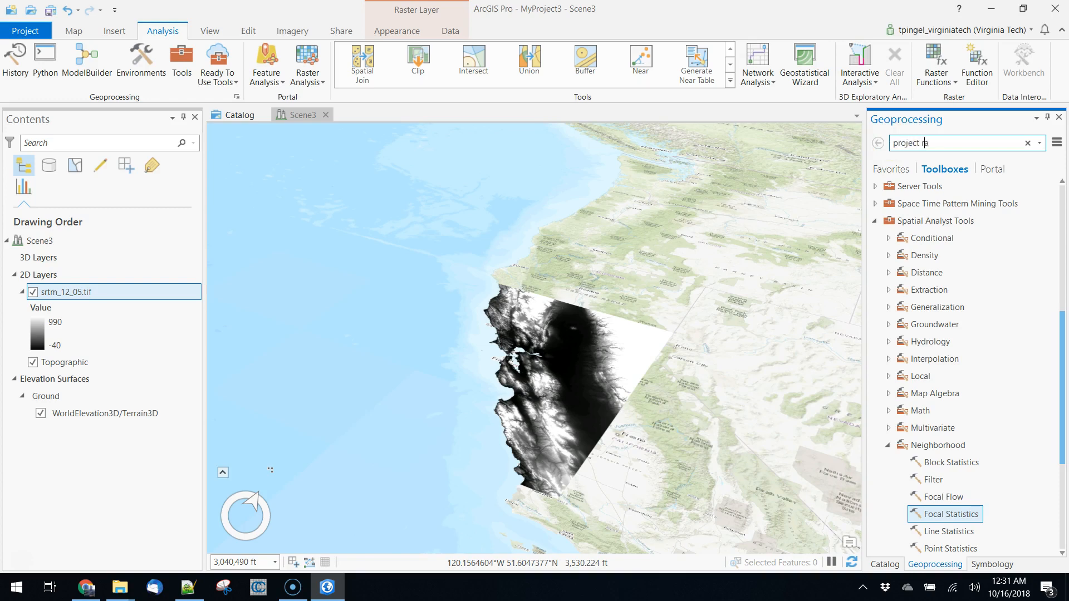
pyautogui.press('Return')
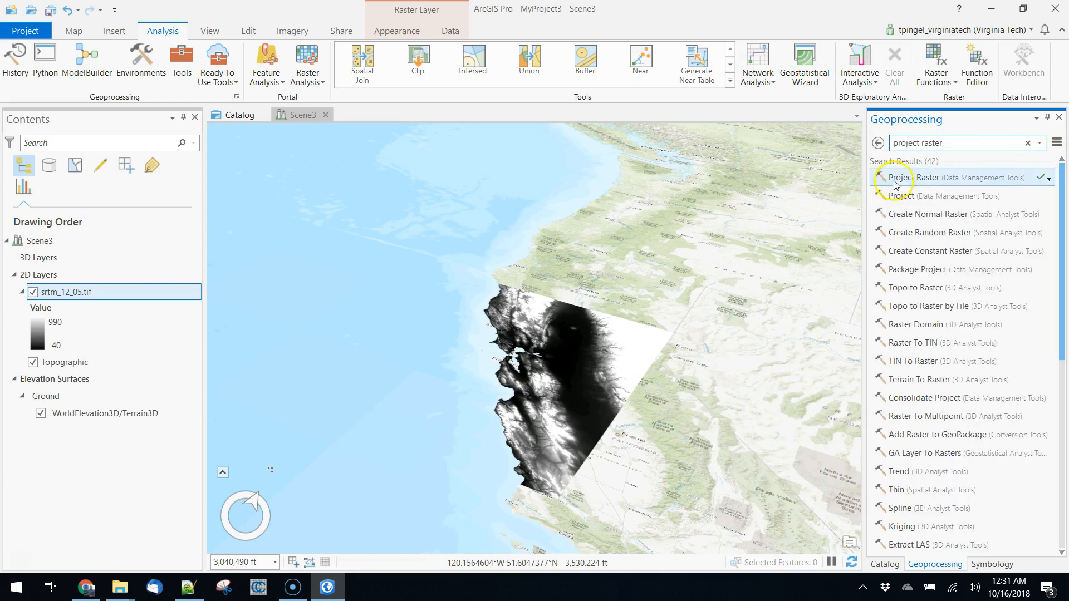
pyautogui.click(915, 179)
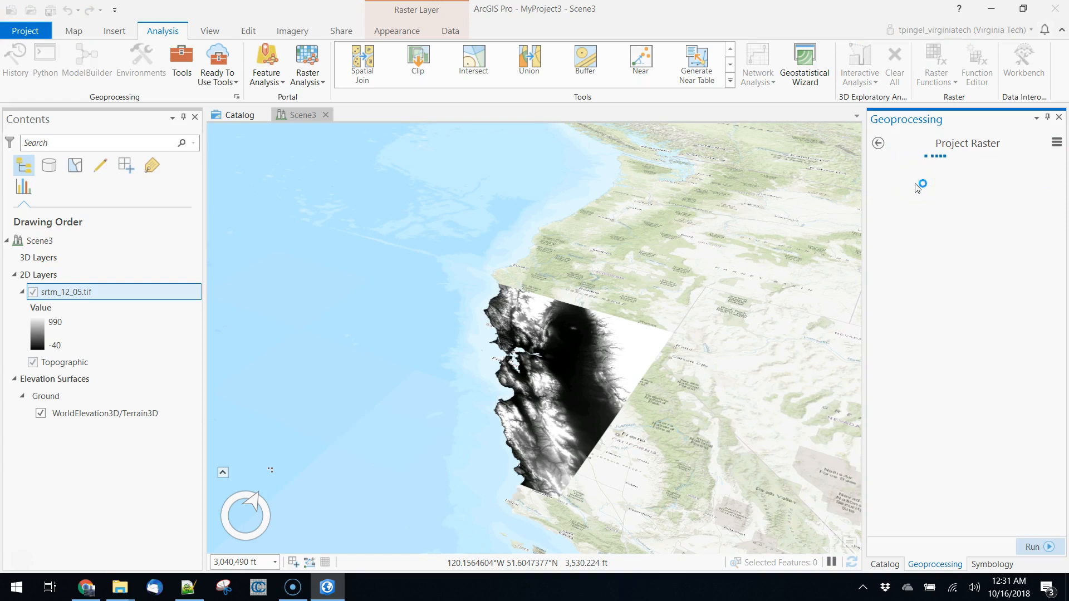
pyautogui.click(1037, 202)
pyautogui.click(944, 222)
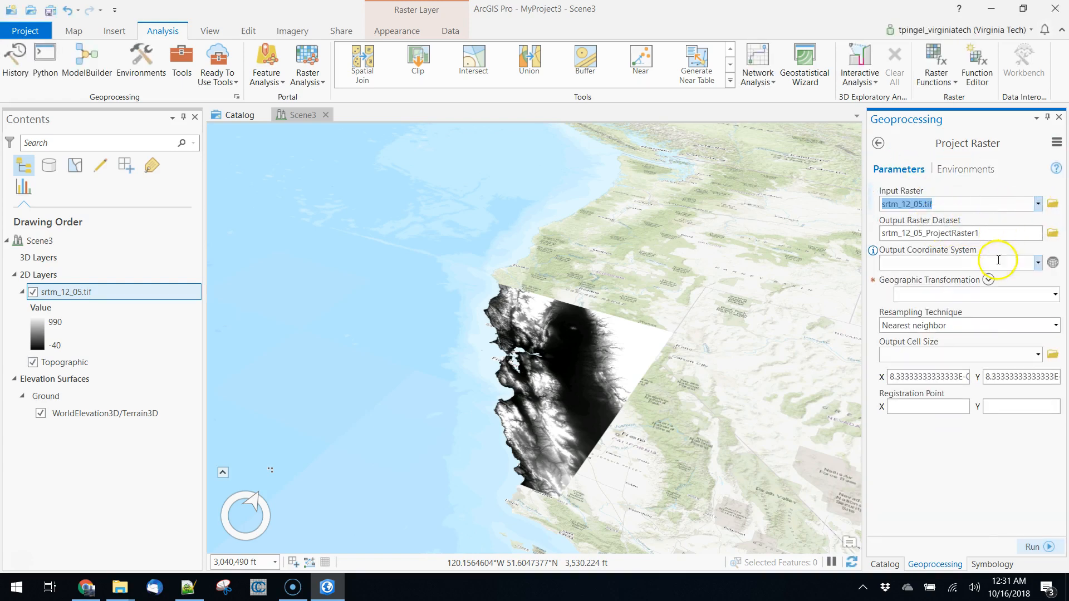
# Set the output coordinate system to the projected Northern Hemisphere system WGS 1984 UTM Zone 10N.
pyautogui.click(1036, 264)
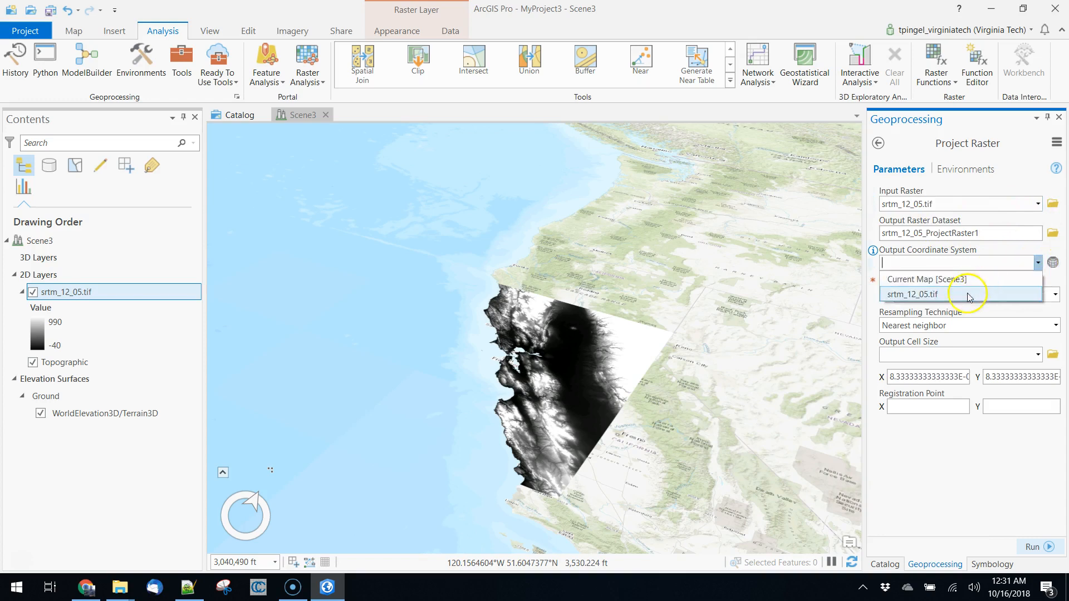
pyautogui.click(976, 295)
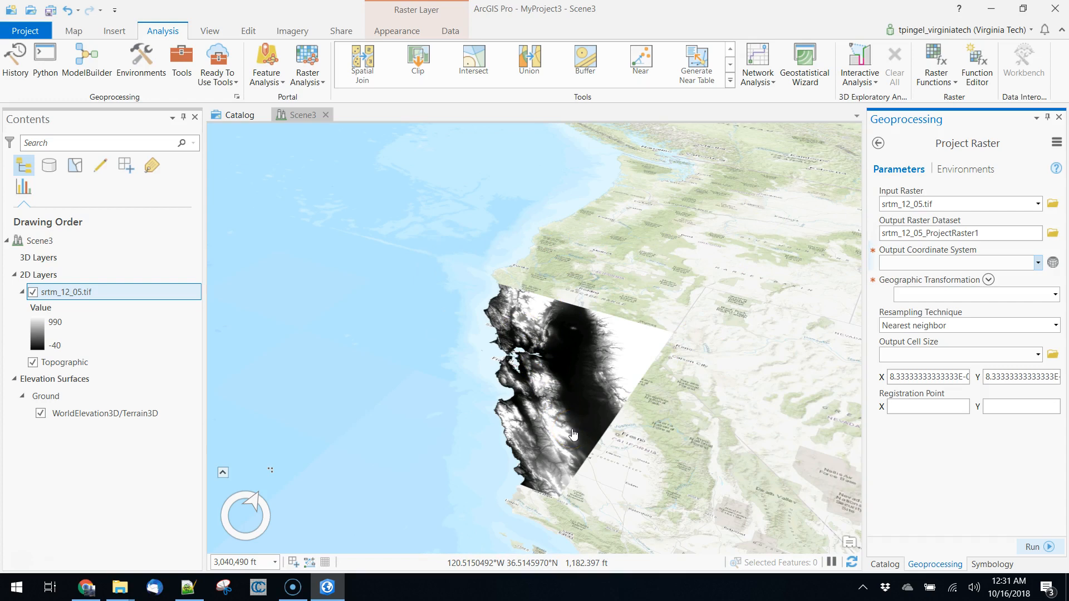
pyautogui.click(1053, 263)
pyautogui.click(393, 310)
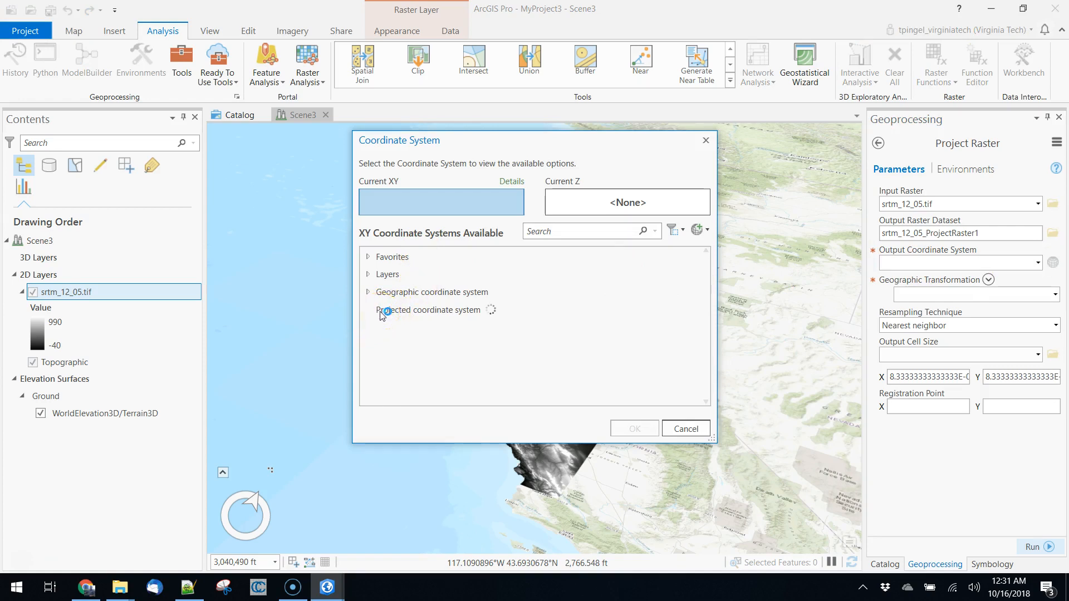
pyautogui.click(401, 307)
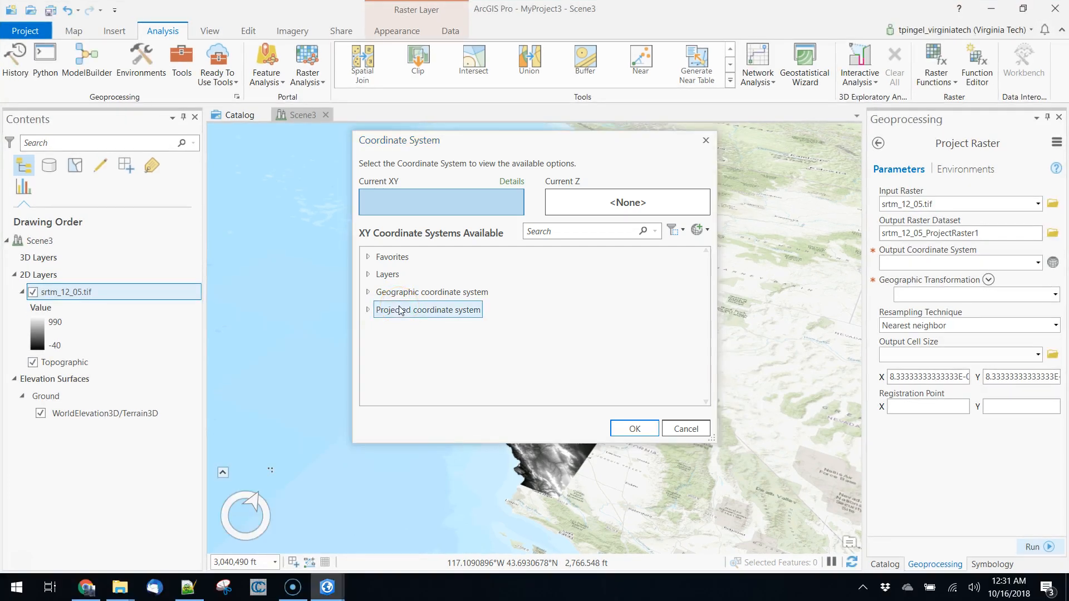
pyautogui.click(369, 312)
pyautogui.scroll(-2, 517, 341)
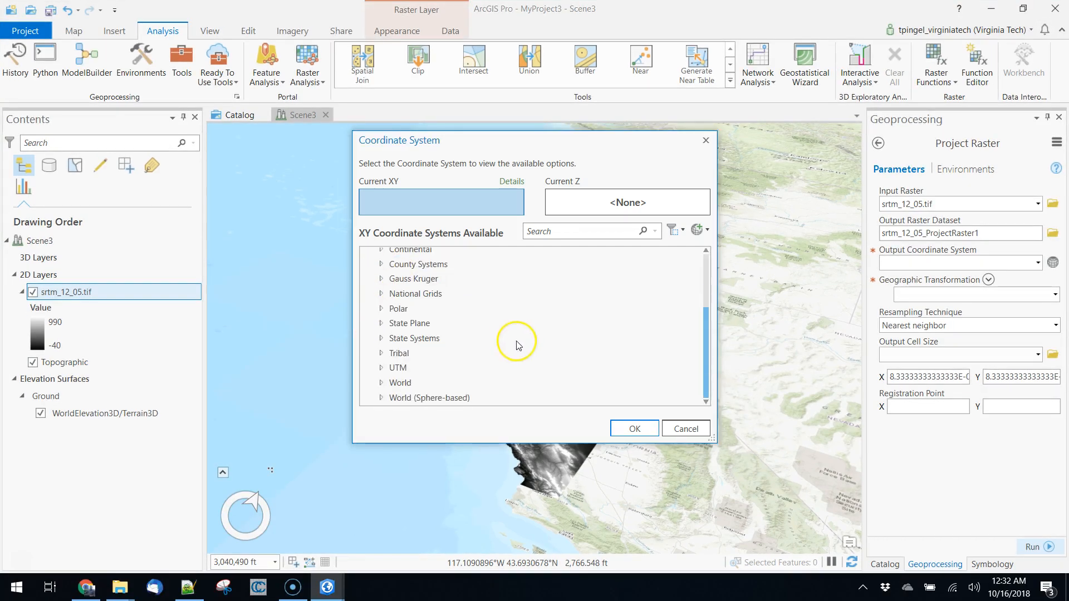
pyautogui.click(381, 367)
pyautogui.scroll(-1, 445, 351)
pyautogui.click(395, 362)
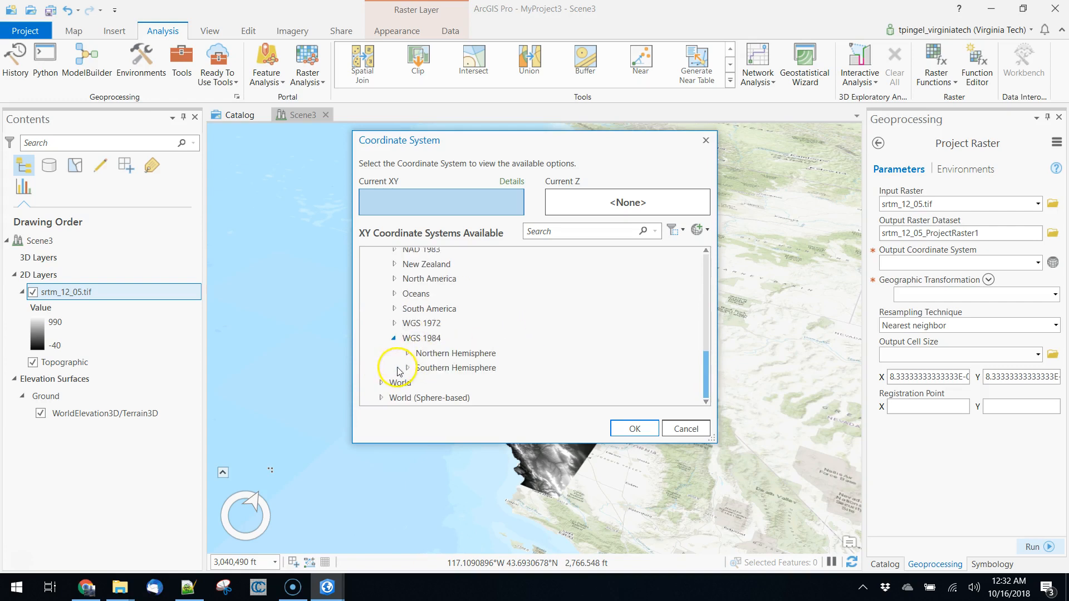
pyautogui.click(408, 353)
pyautogui.scroll(-3, 529, 326)
pyautogui.scroll(-2, 529, 345)
pyautogui.click(512, 391)
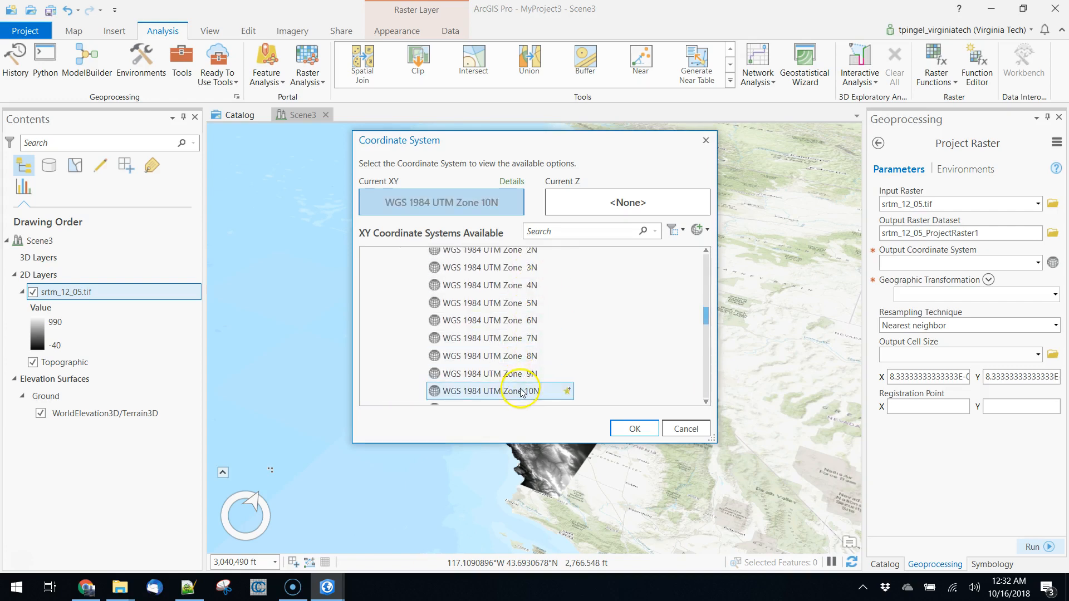
pyautogui.click(630, 425)
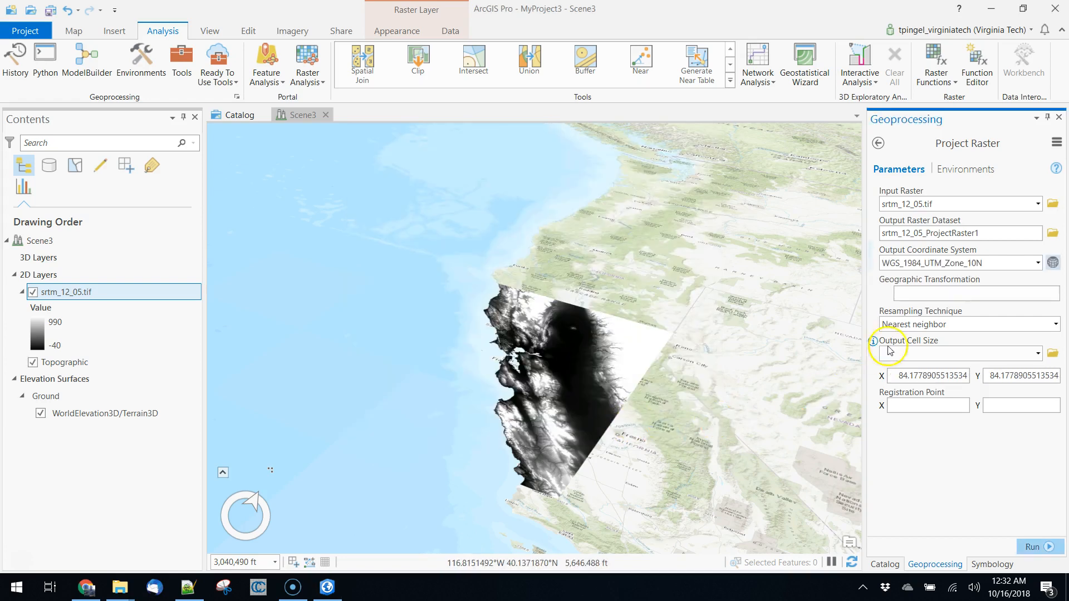
# Set the resampling technique to Bilinear interpolation and run Project Raster.
pyautogui.click(1056, 325)
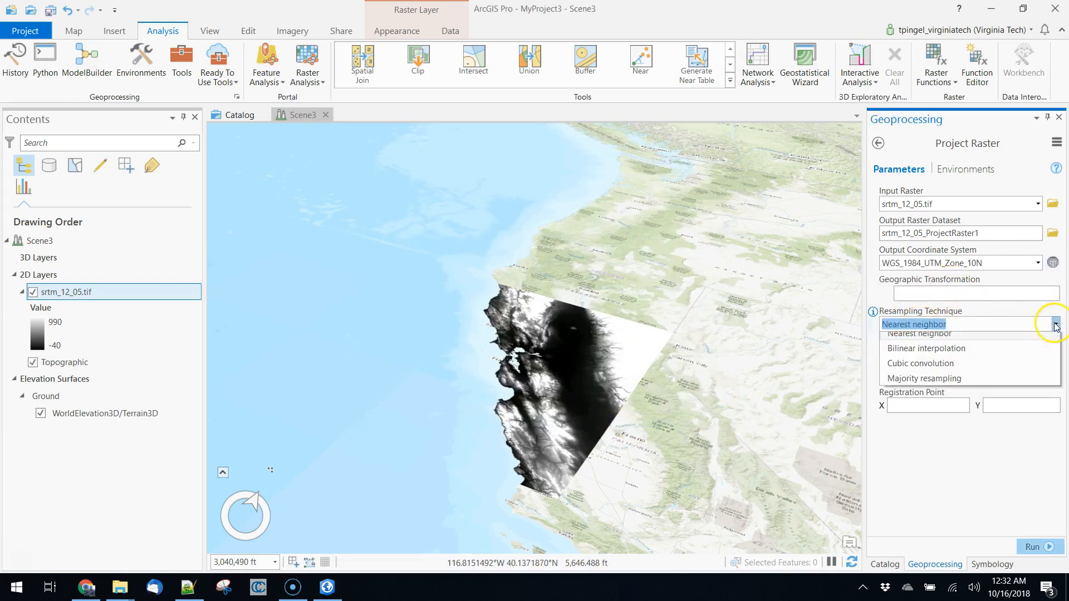
pyautogui.click(922, 356)
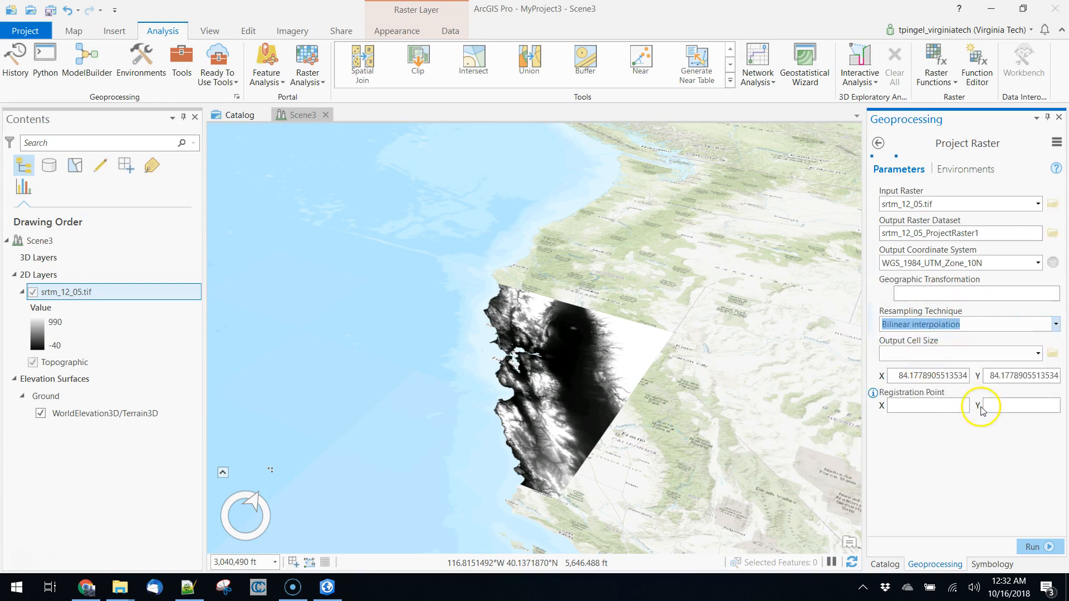
pyautogui.click(1032, 549)
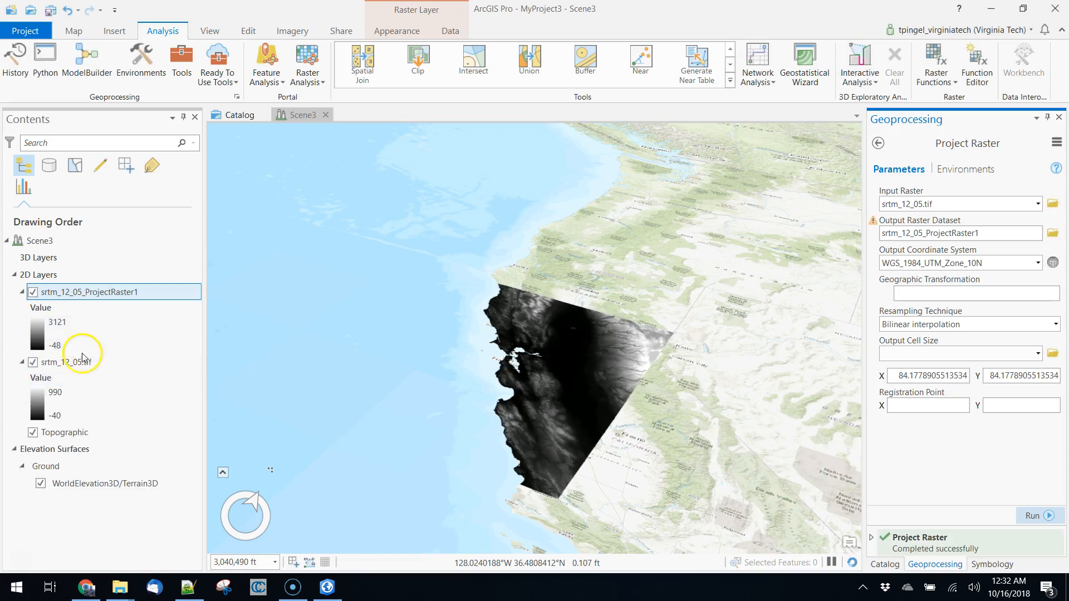
# Remove the original unprojected srtm_12_05.tif layer from the scene.
pyautogui.rightClick(78, 362)
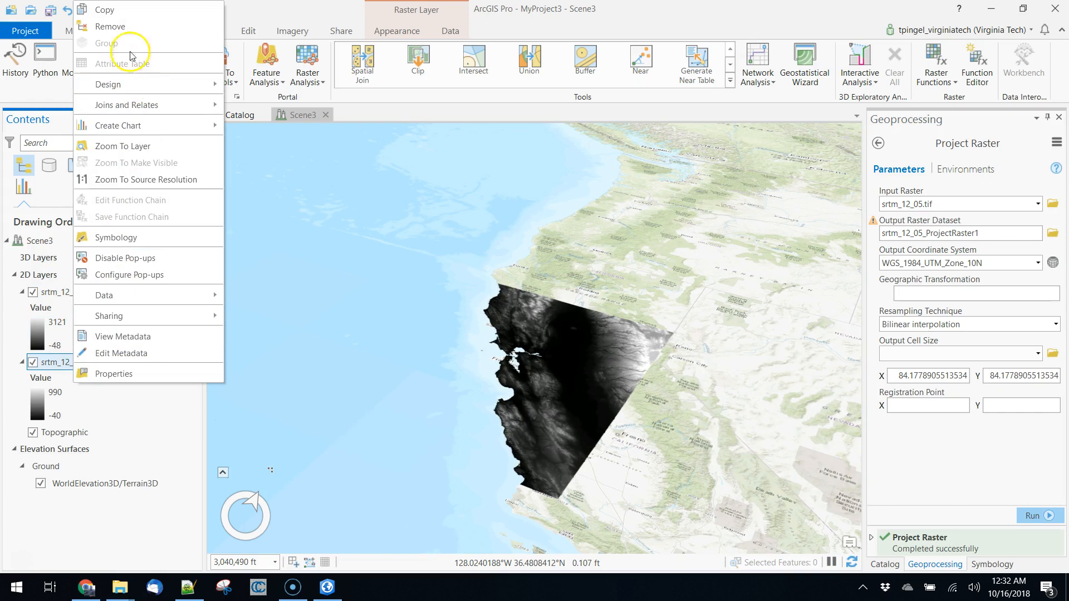
pyautogui.click(118, 27)
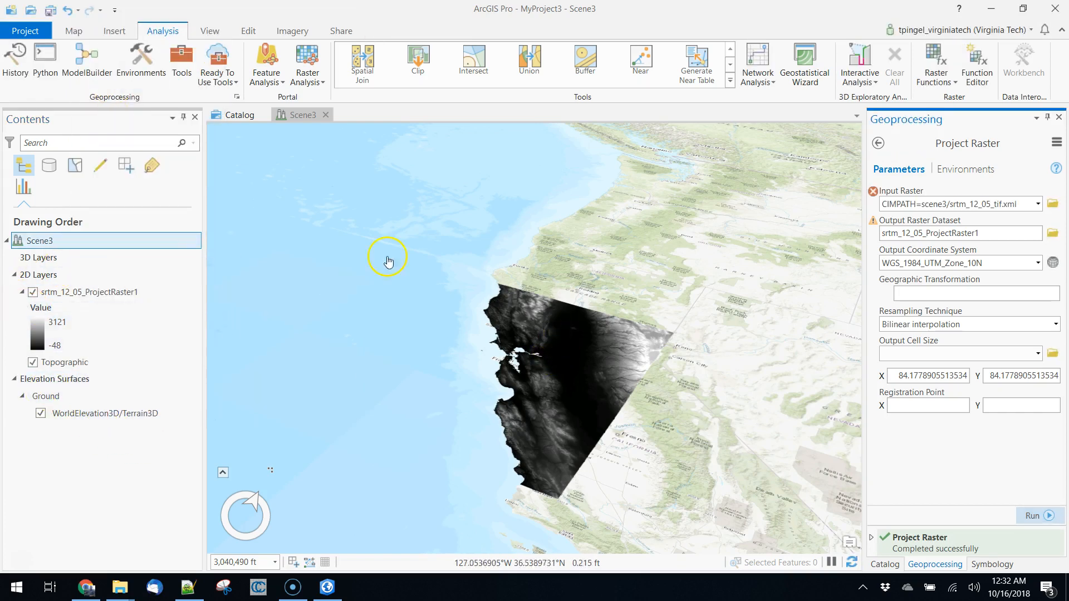
# Add srtm_12_05_ProjectRaster1 from the MyProject3.gdb geodatabase as an elevation source for the Ground surface.
pyautogui.click(57, 415)
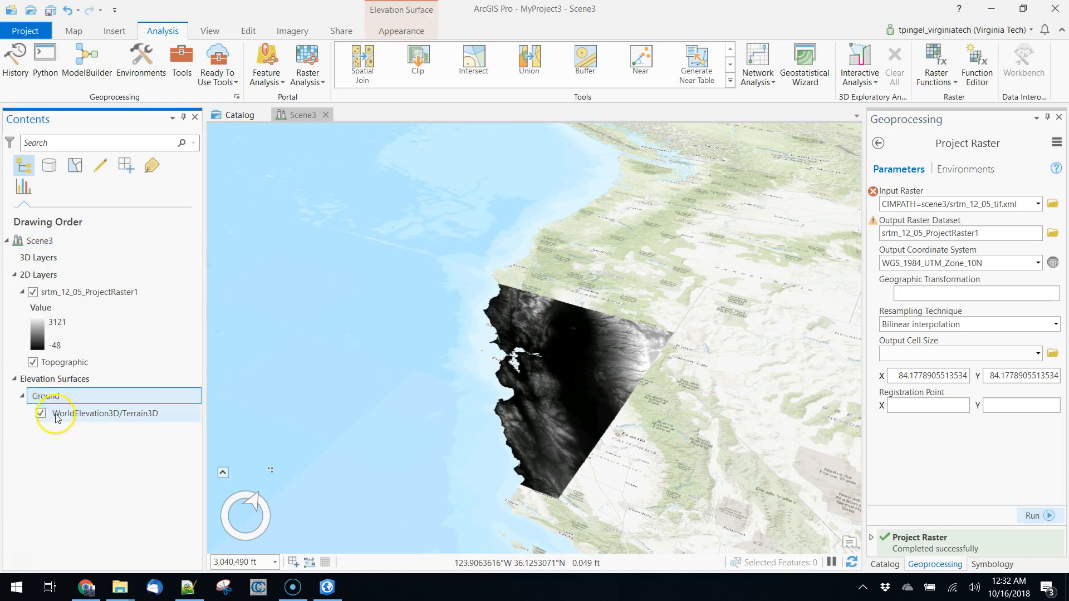
pyautogui.rightClick(55, 398)
pyautogui.click(111, 437)
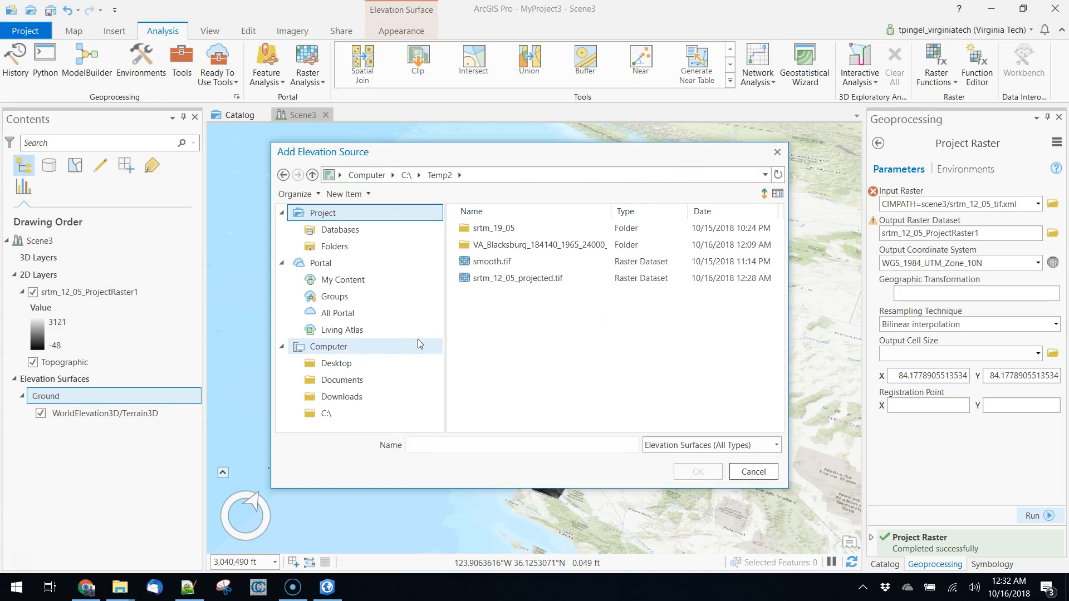
pyautogui.click(504, 280)
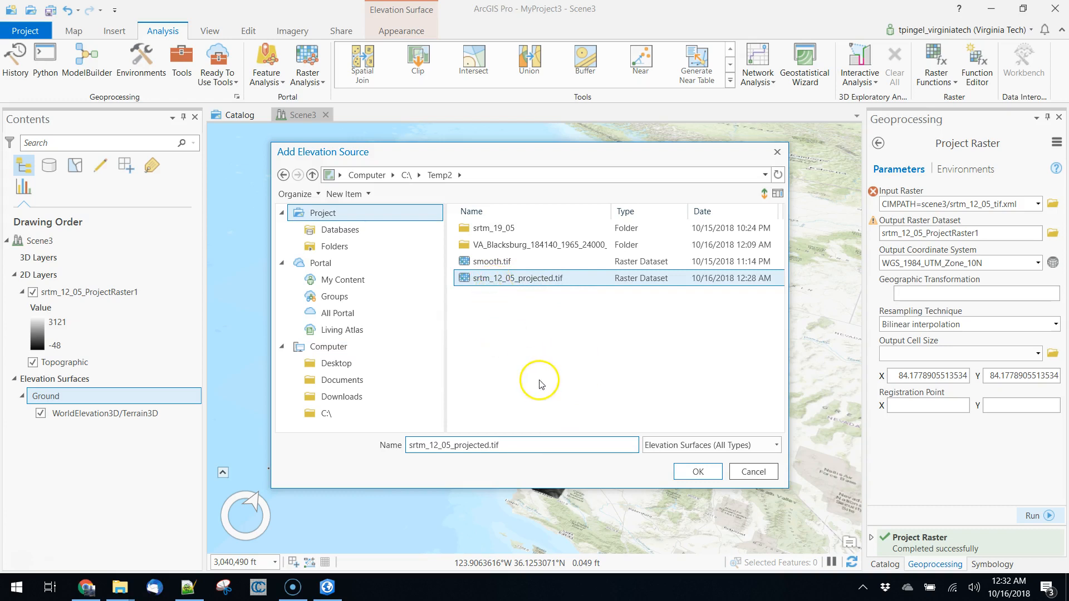
pyautogui.click(334, 229)
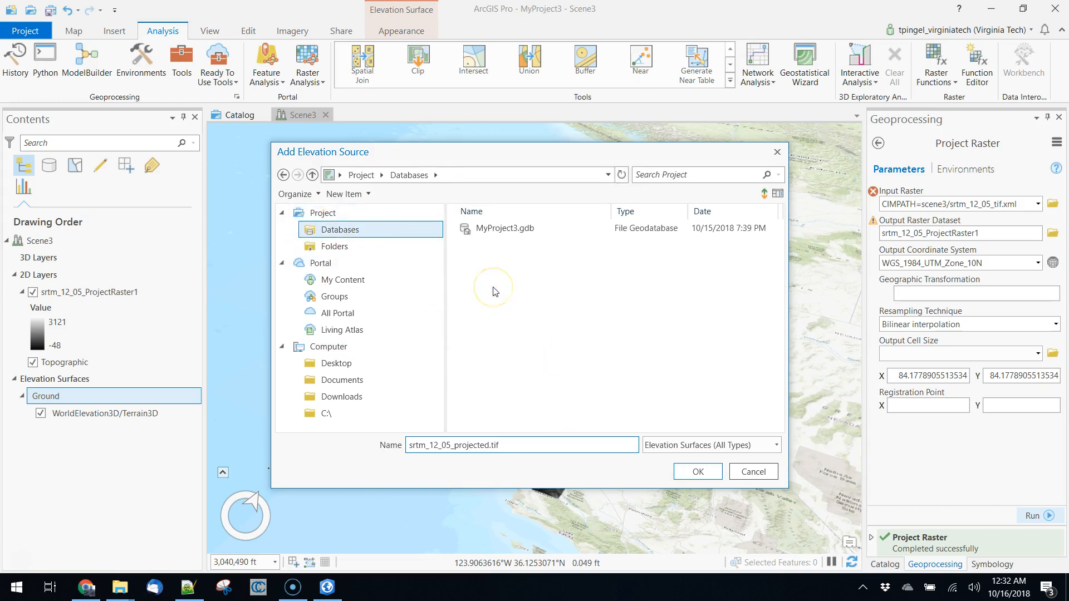
pyautogui.doubleClick(490, 228)
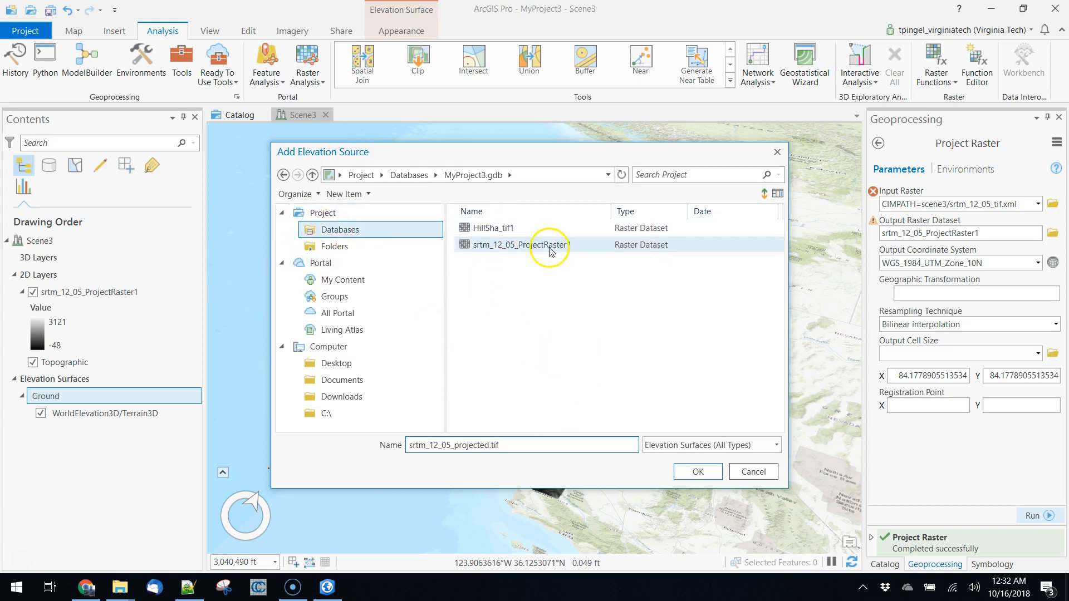
pyautogui.click(511, 248)
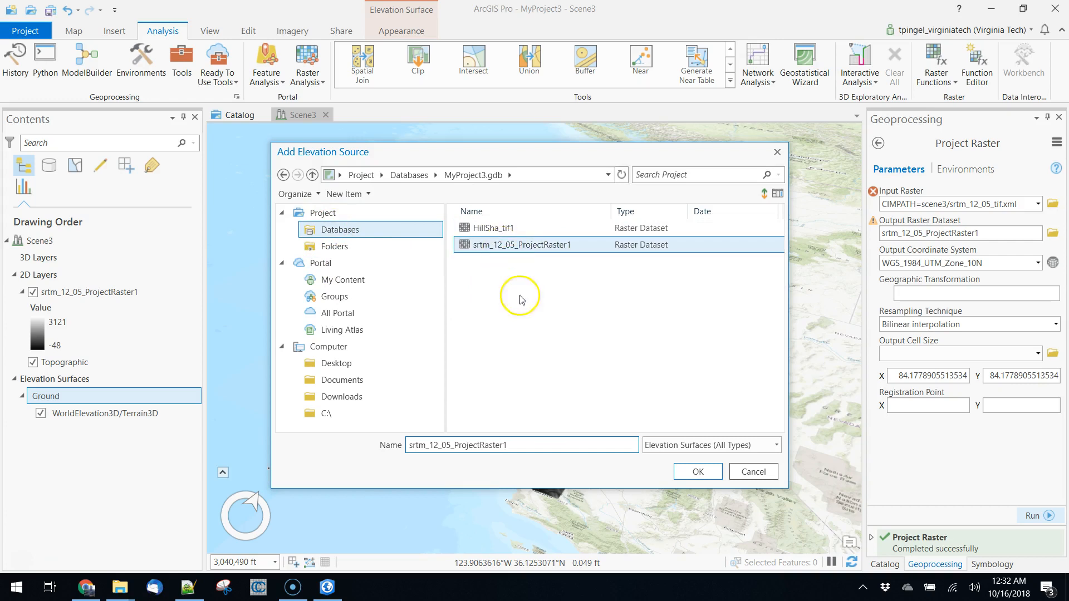
pyautogui.click(698, 473)
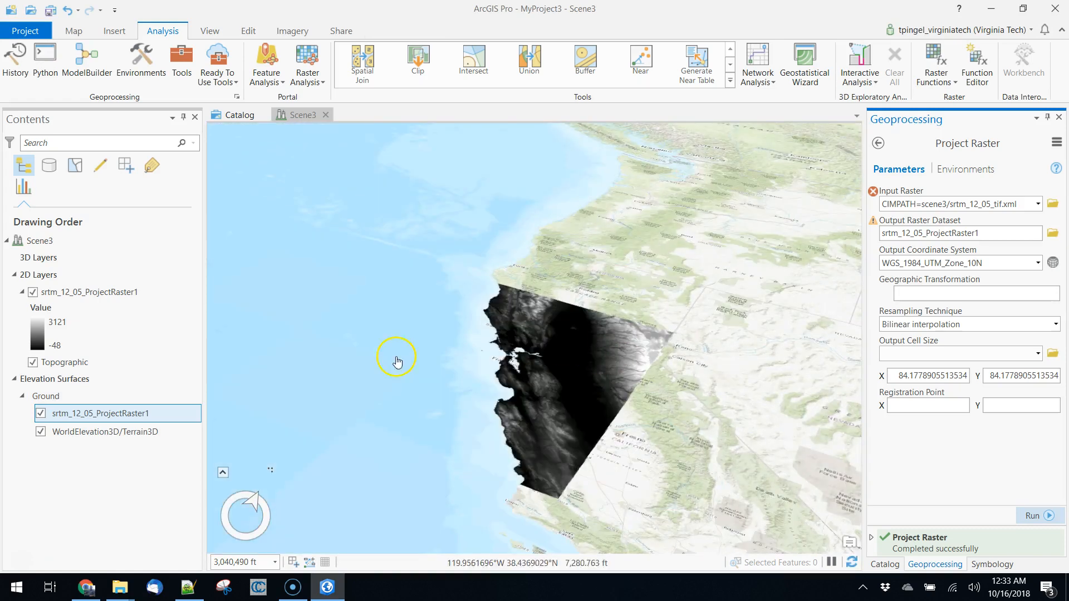
# Turn off the WorldElevation3D/Terrain3D source of the Ground surface and inspect the projected raster's terrain up close.
pyautogui.click(42, 433)
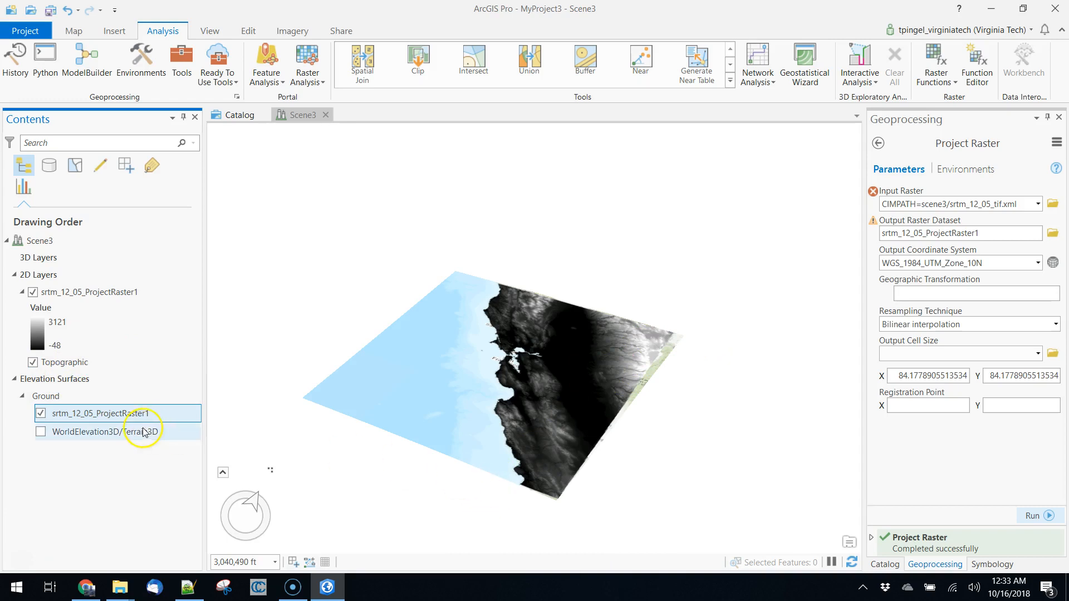
pyautogui.scroll(5, 539, 400)
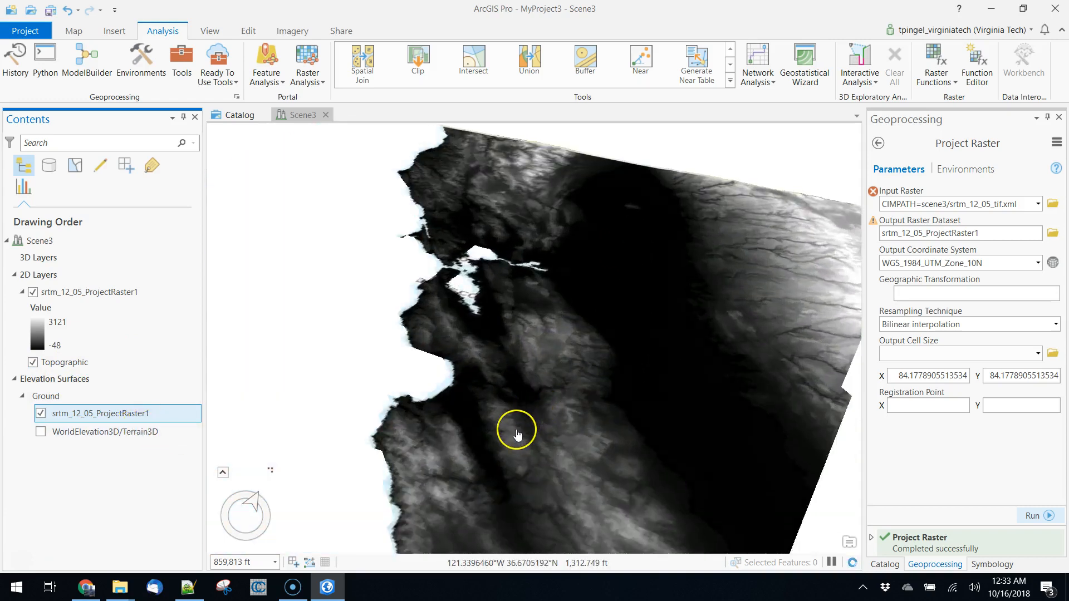
# Remove the WorldElevation3D/Terrain3D source from the Ground elevation surface.
pyautogui.moveTo(490, 454); pyautogui.dragTo(504, 389, button='middle')
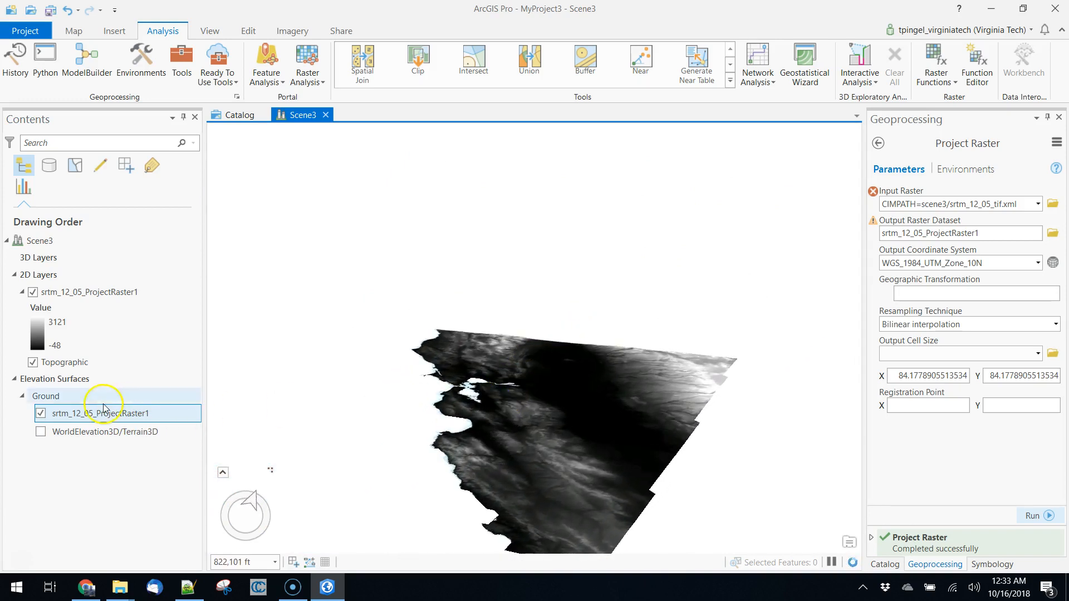
pyautogui.click(83, 425)
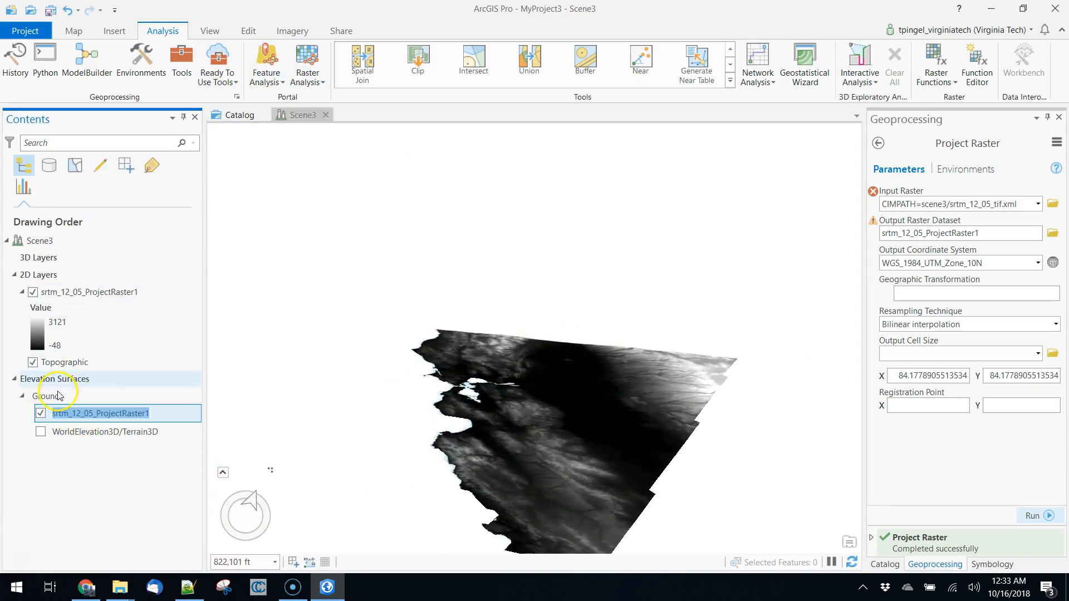
pyautogui.click(50, 398)
pyautogui.rightClick(106, 432)
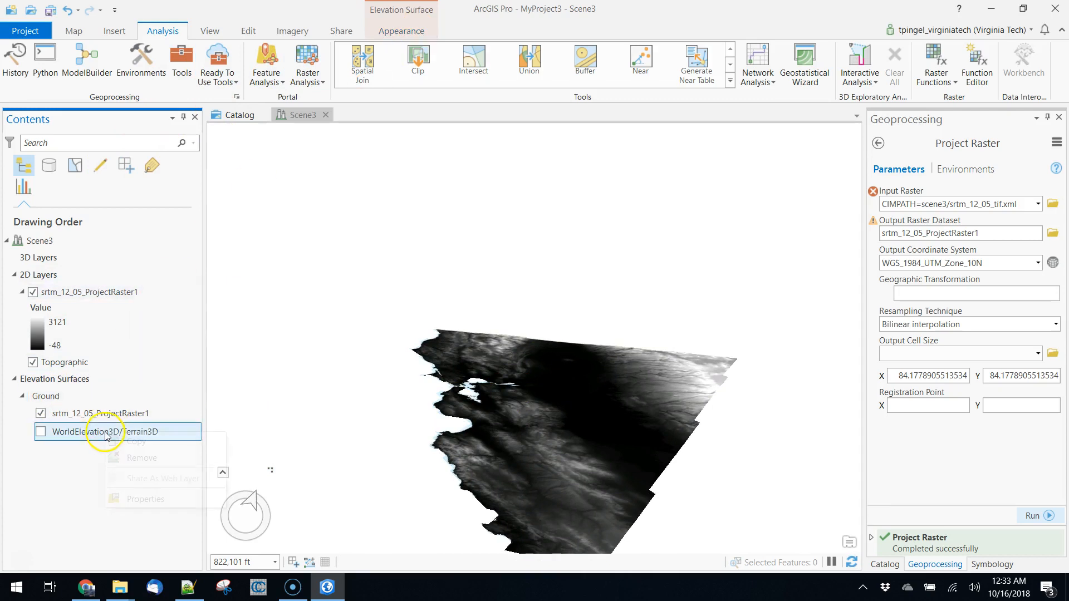
pyautogui.click(141, 464)
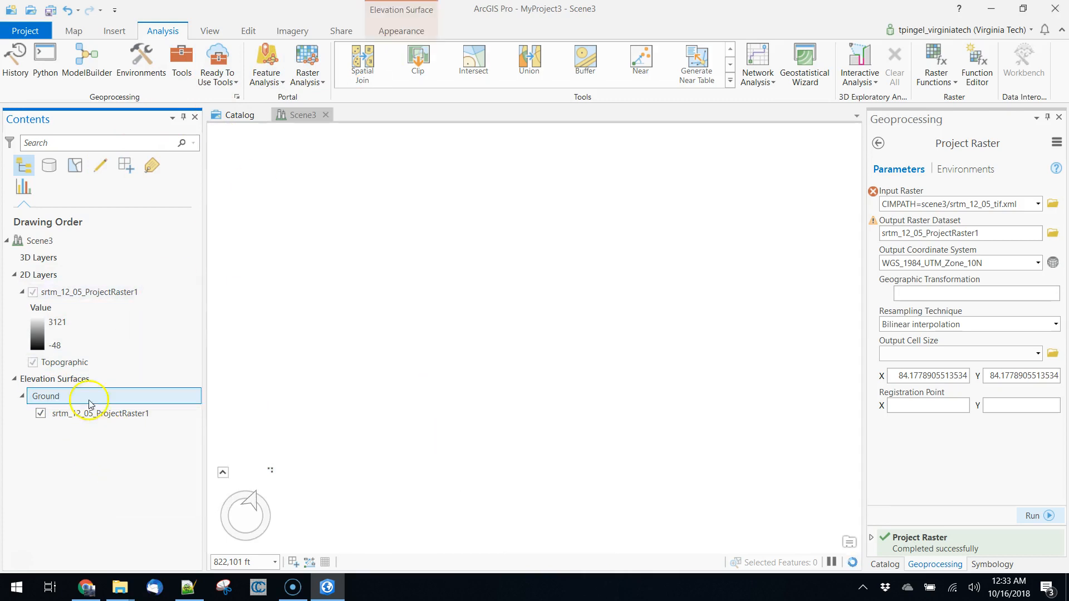
# Remove the Topographic basemap from the scene's 2D layers.
pyautogui.click(61, 362)
pyautogui.rightClick(70, 362)
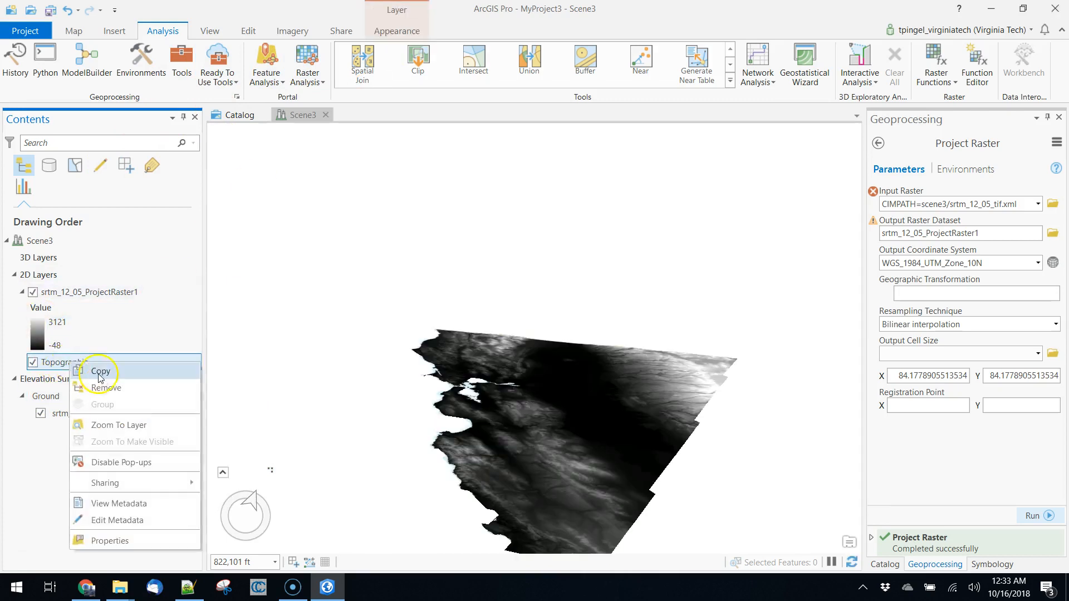
pyautogui.click(105, 388)
# Set the vertical exaggeration of the Ground elevation surface to 9.00.
pyautogui.click(83, 396)
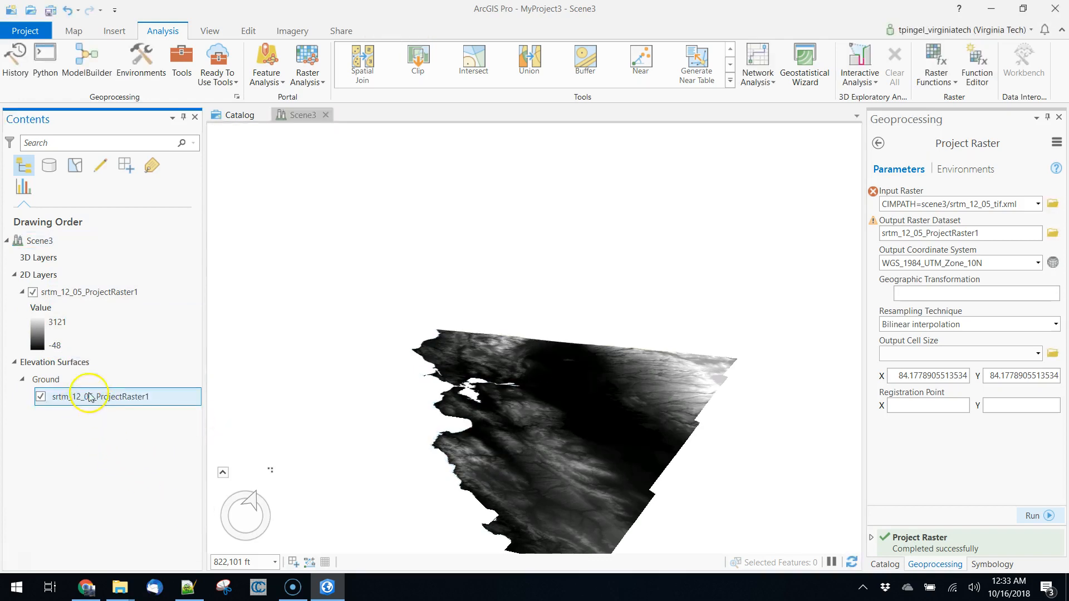
pyautogui.click(45, 379)
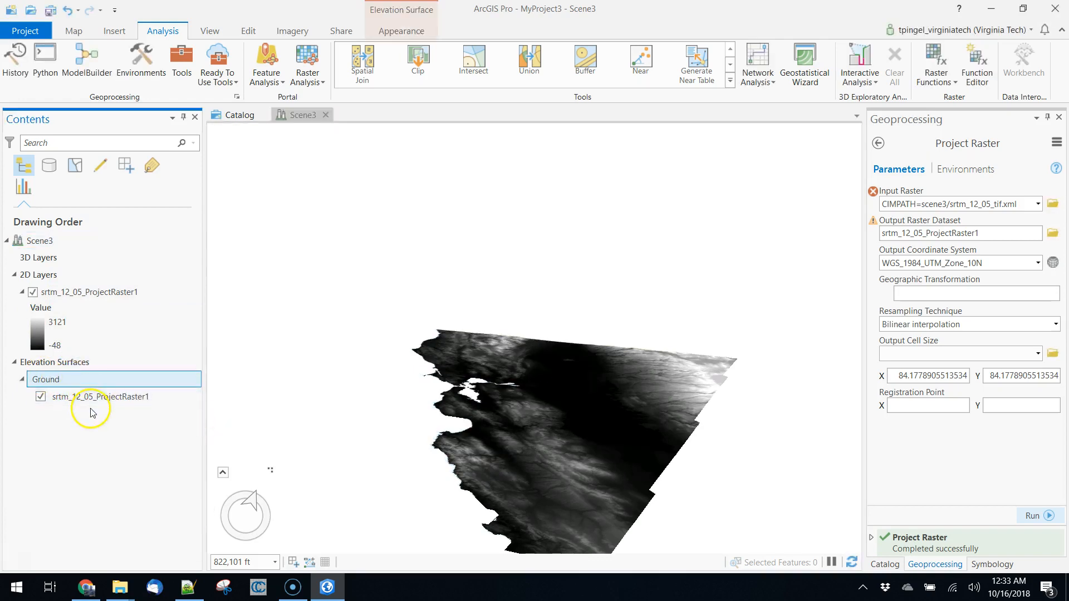
pyautogui.click(399, 32)
pyautogui.tripleClick(156, 52)
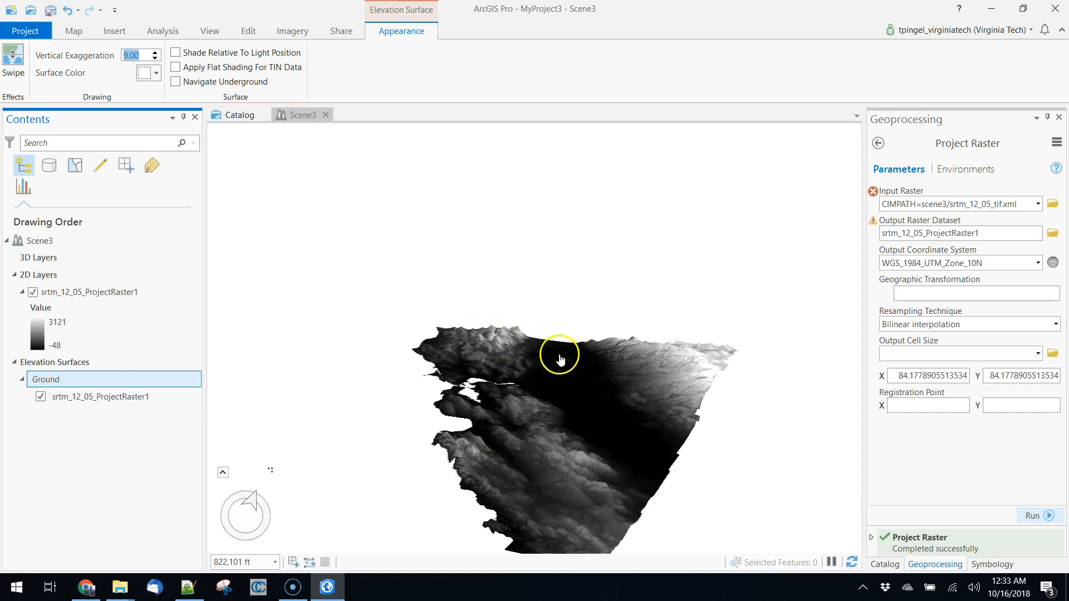
# Apply the Elevation #2 color scheme to the srtm_12_05_ProjectRaster1 layer and inspect the colored terrain from different angles.
pyautogui.click(38, 334)
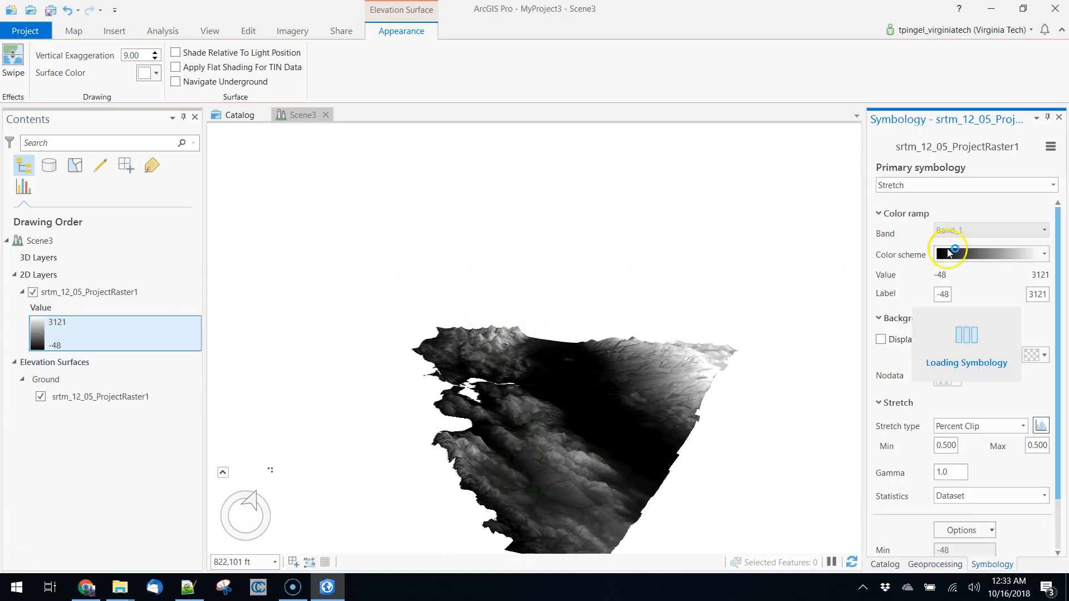
pyautogui.click(1051, 255)
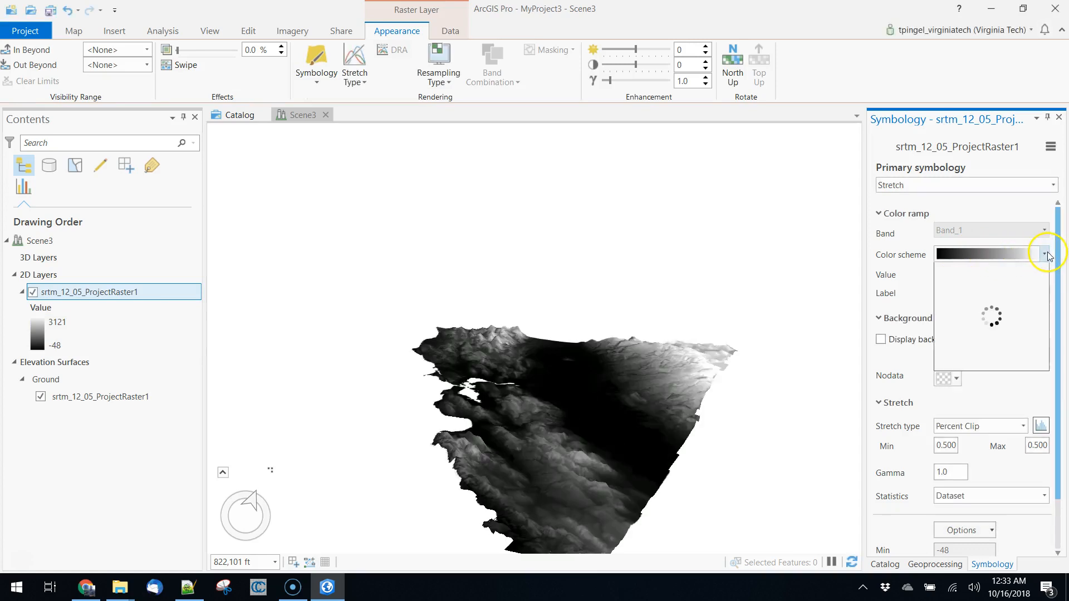
pyautogui.scroll(-1, 1023, 357)
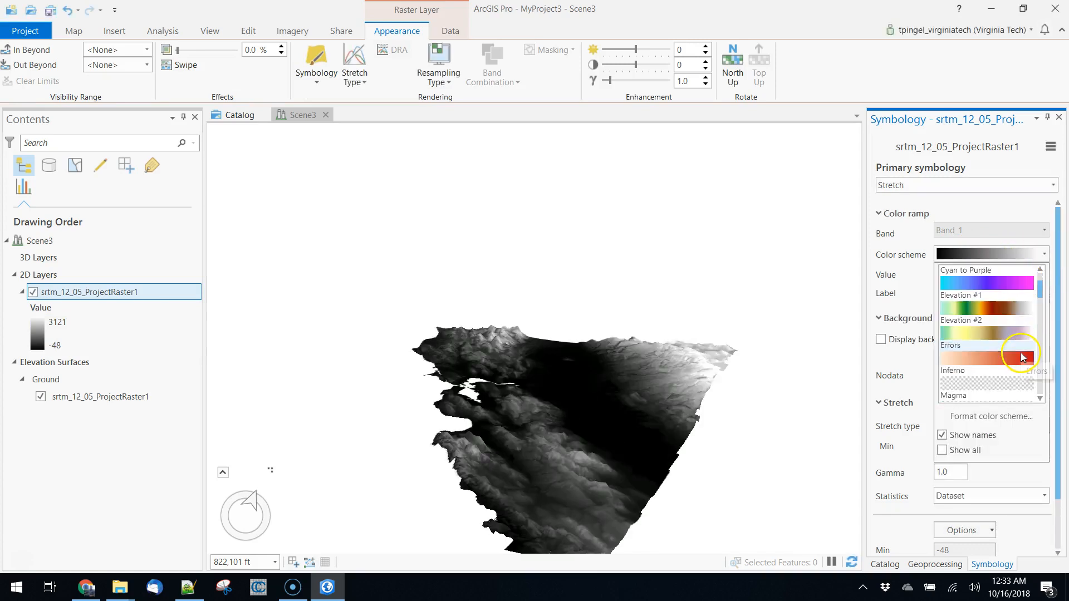
pyautogui.click(985, 338)
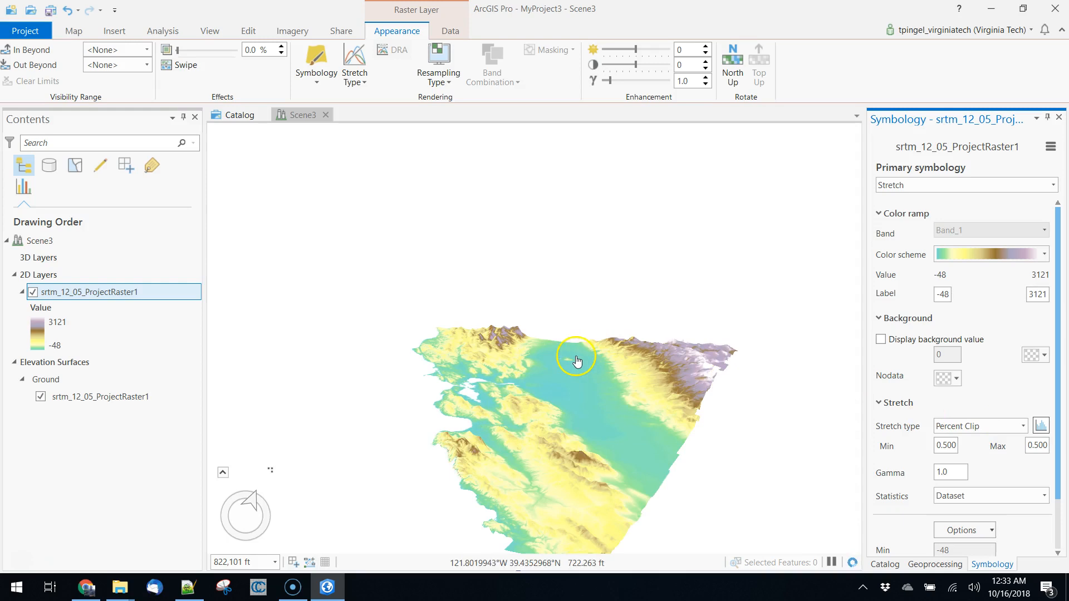
pyautogui.scroll(5, 599, 430)
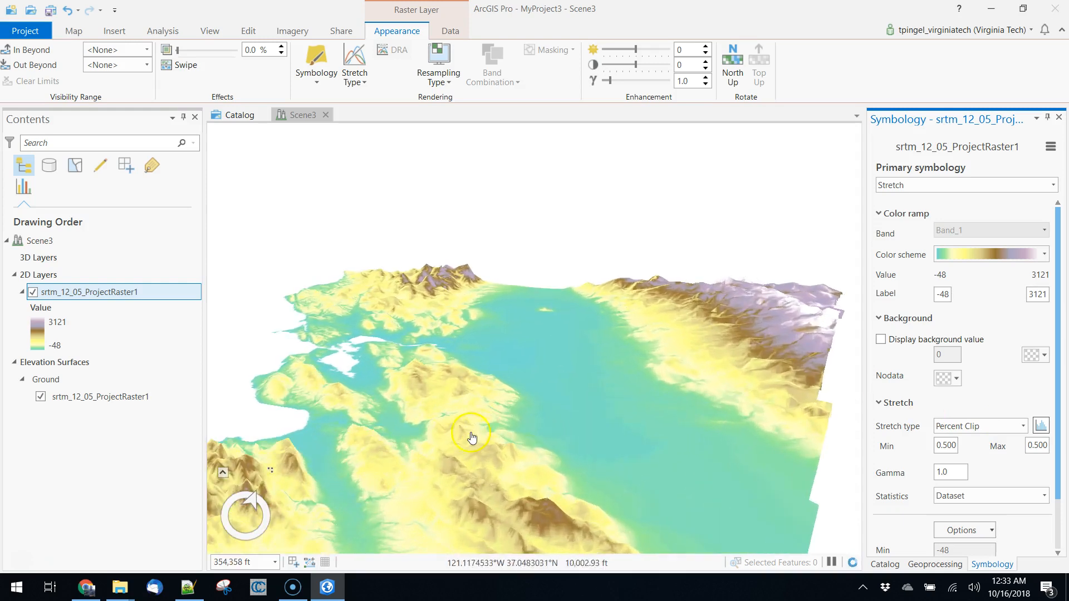
pyautogui.moveTo(462, 434); pyautogui.dragTo(516, 425, button='middle')
pyautogui.scroll(-4, 516, 425)
pyautogui.moveTo(608, 481)
pyautogui.mouseDown(button='middle')
pyautogui.moveTo(525, 442)
pyautogui.moveTo(559, 434)
pyautogui.moveTo(616, 485)
pyautogui.mouseUp(button='middle')
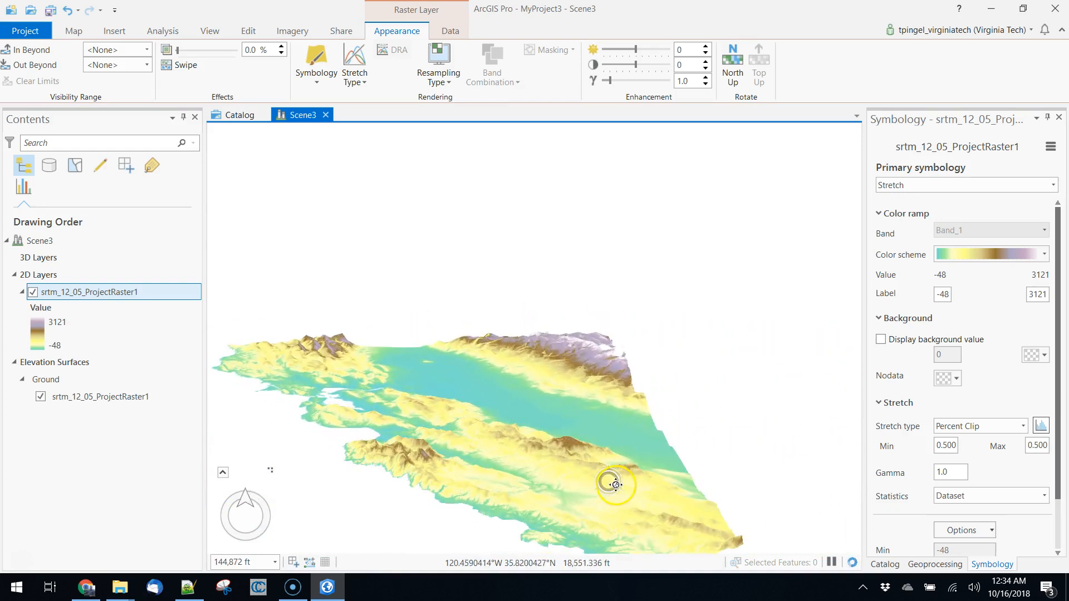